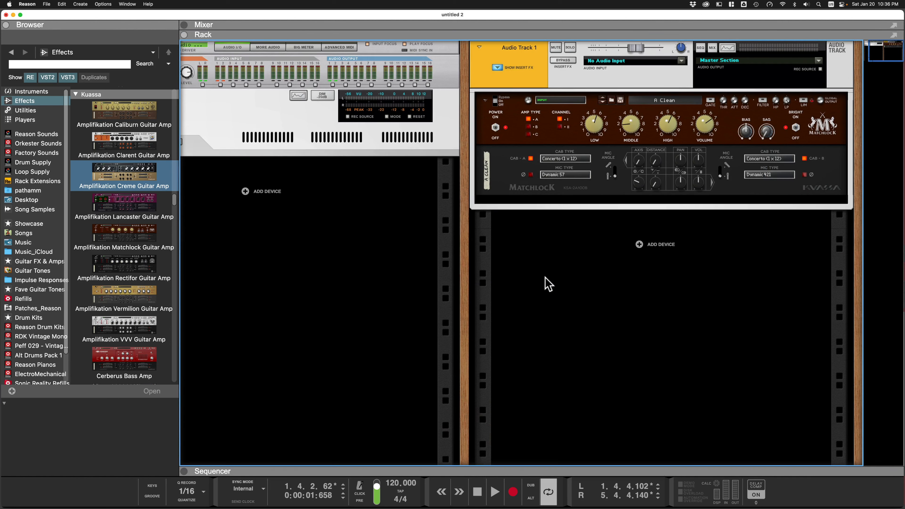
Examine the Matchlock's cabinet type options and scroll through the effects list in the browser.
click(573, 159)
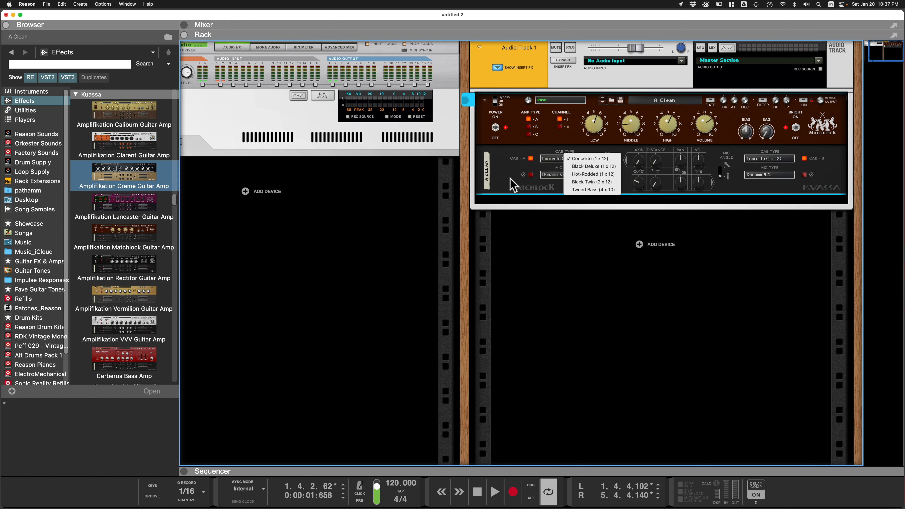
click(522, 240)
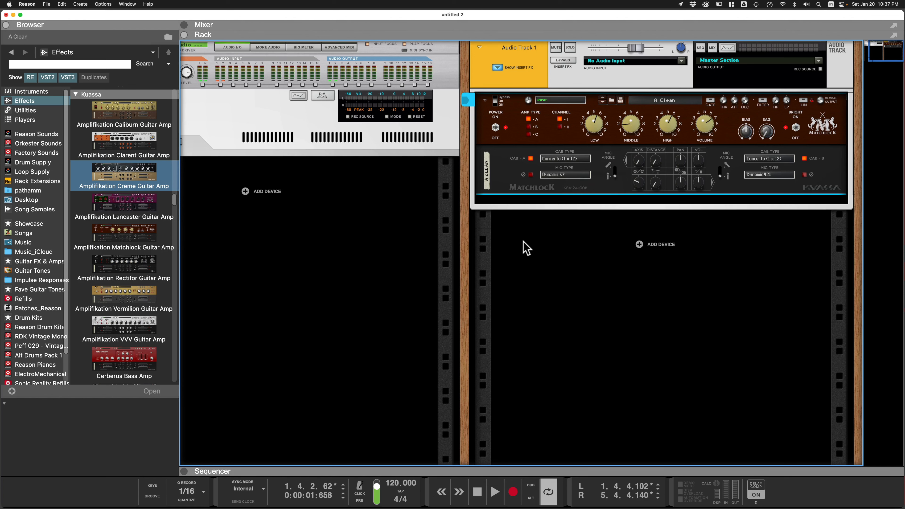
scroll(157, 206, up, 15)
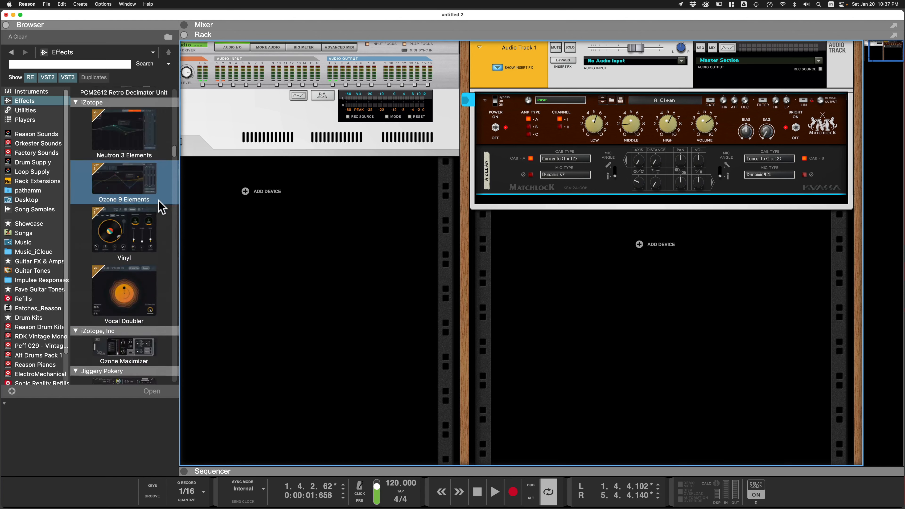
scroll(133, 221, down, 15)
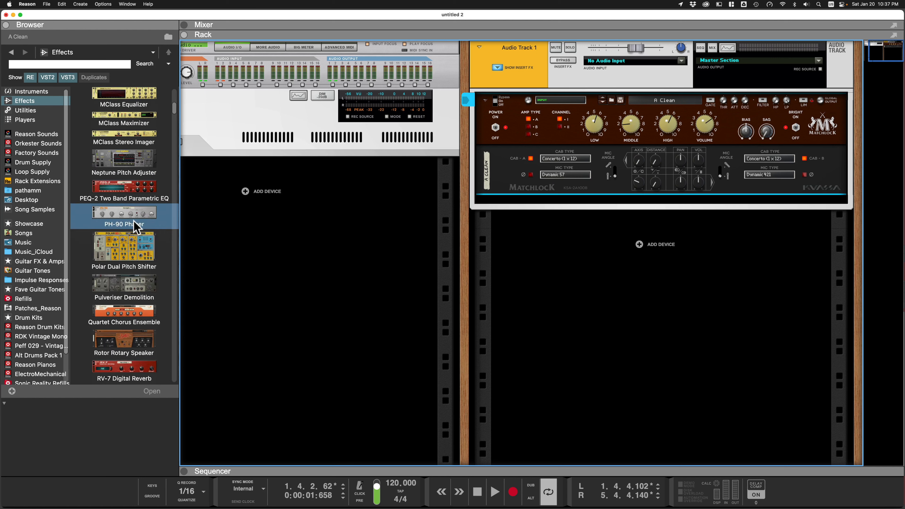
scroll(133, 220, down, 2)
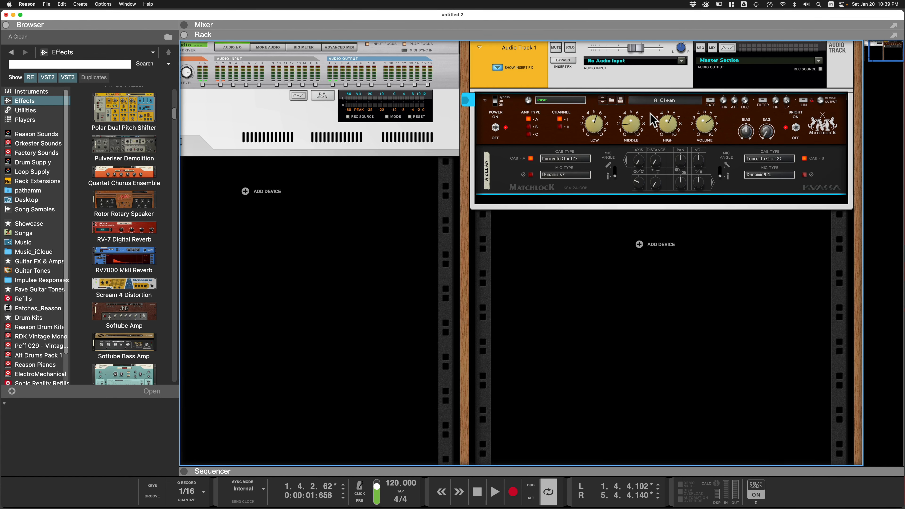
Load the C Nice Breakup patch on the Matchlock amp and play the track briefly to audition it.
click(667, 100)
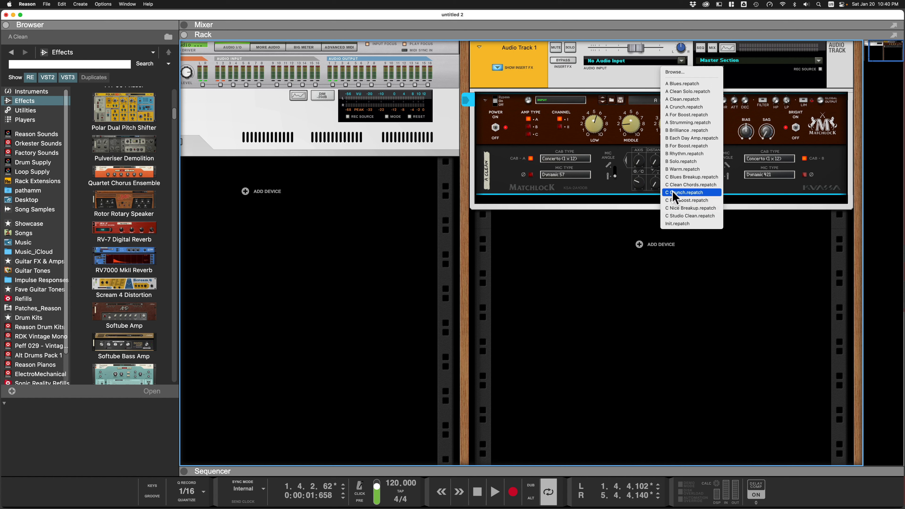
click(682, 209)
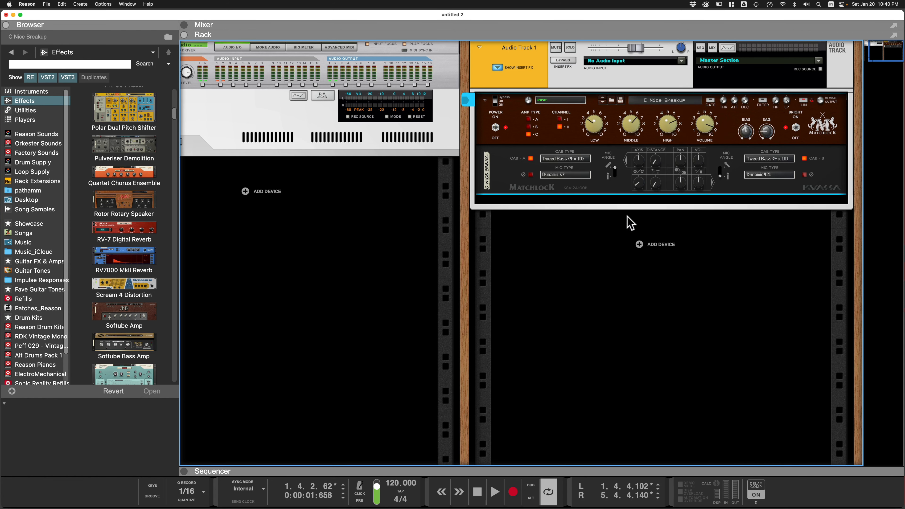
key(space)
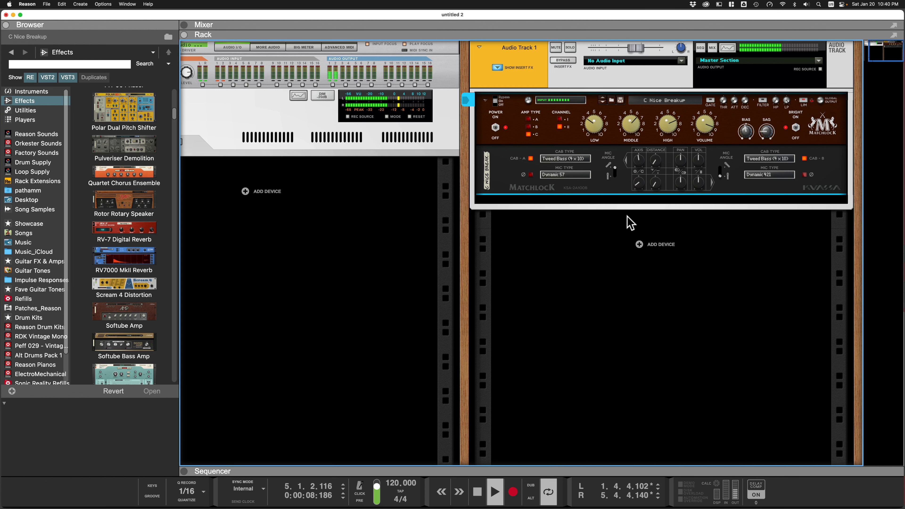
key(space)
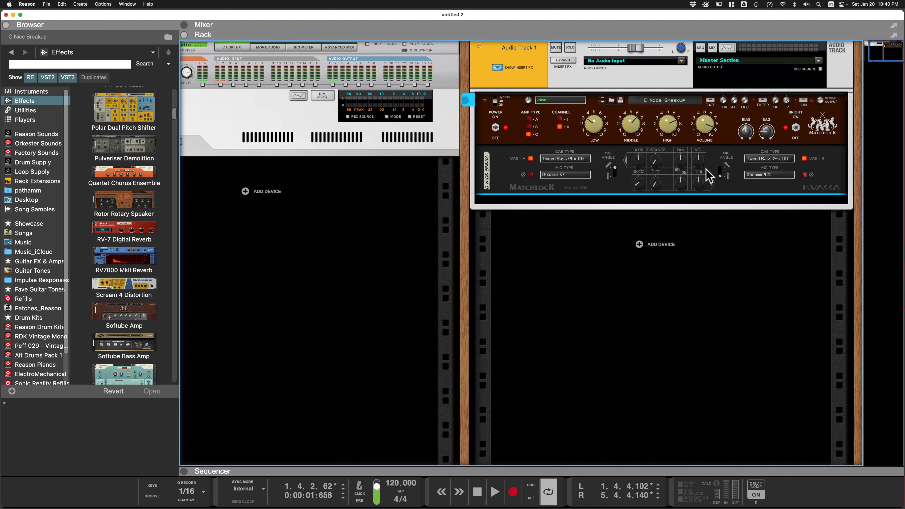
Toggle cabinets A and B on the Matchlock amp and play the track to compare.
click(531, 159)
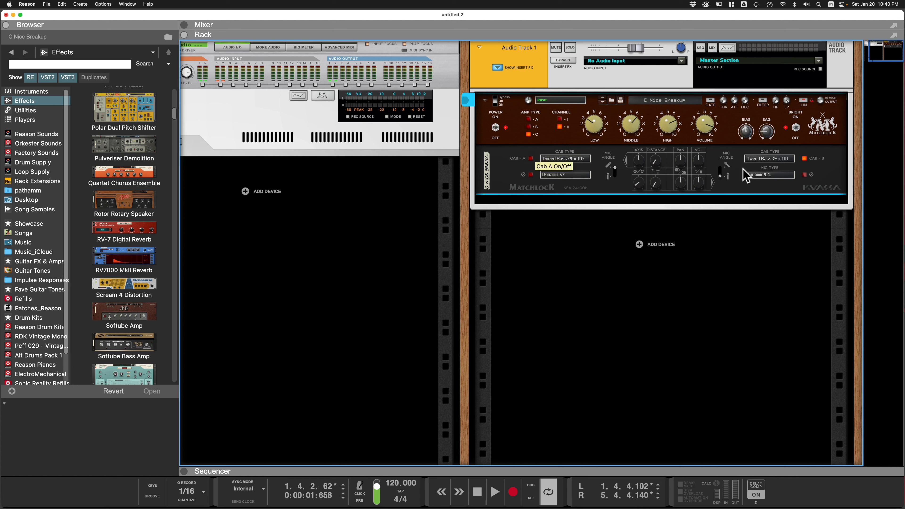
click(805, 158)
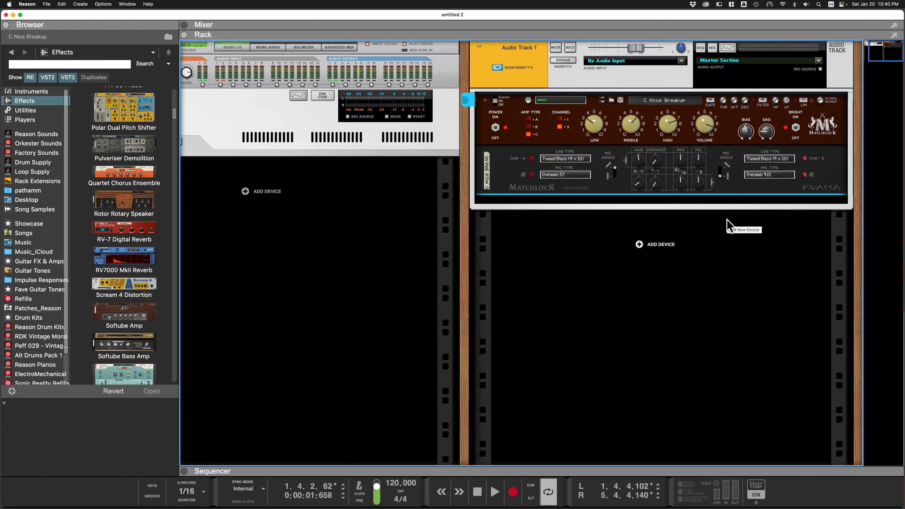
key(space)
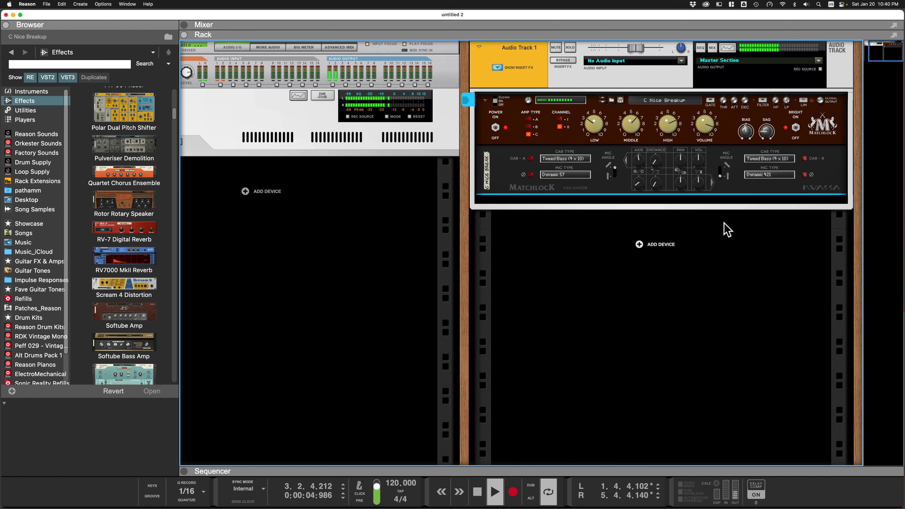
key(space)
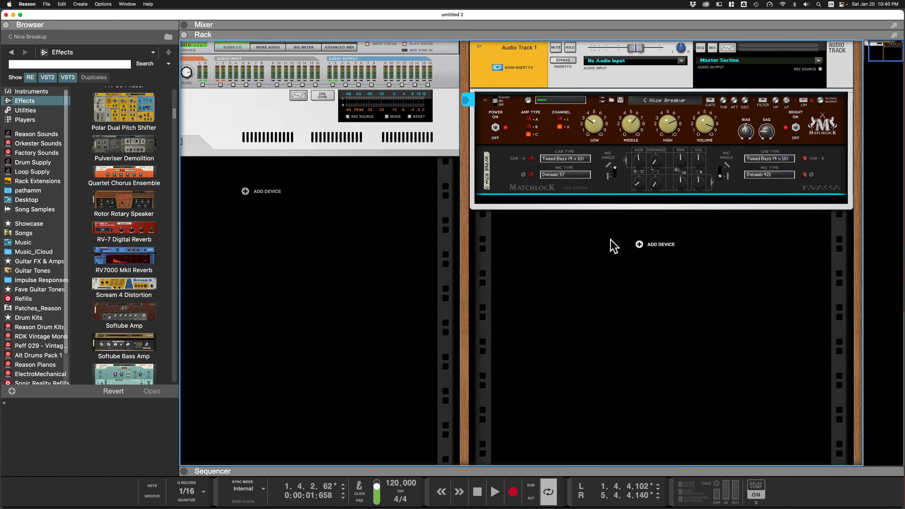
Add an RV7000 MkII Reverb below the Matchlock amp and play the track briefly.
click(114, 261)
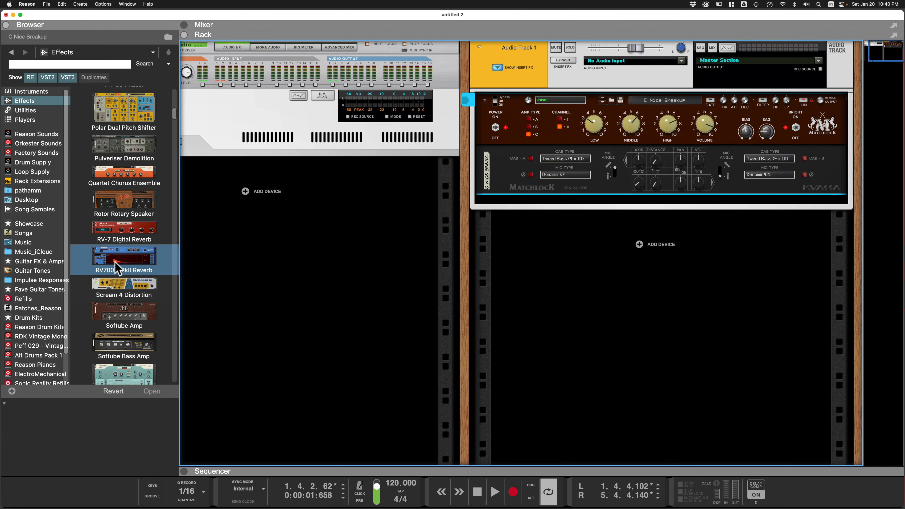
drag(118, 258, 617, 205)
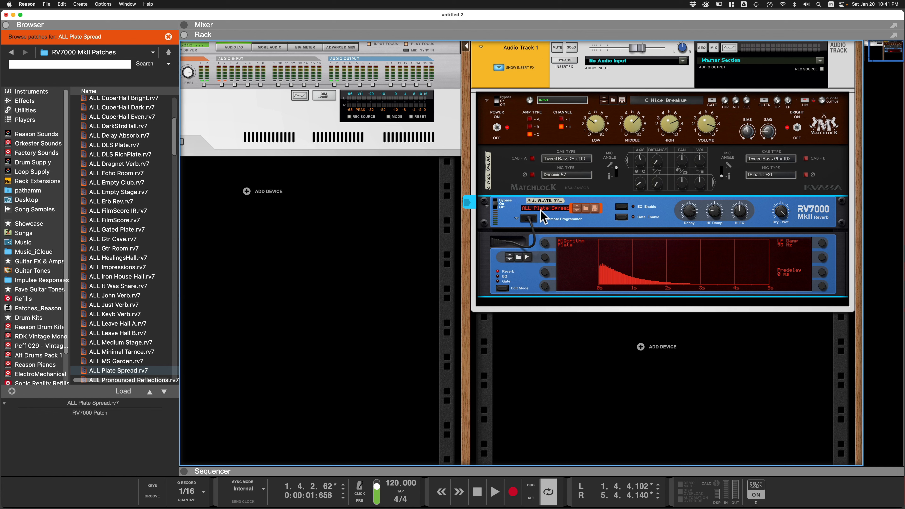
key(space)
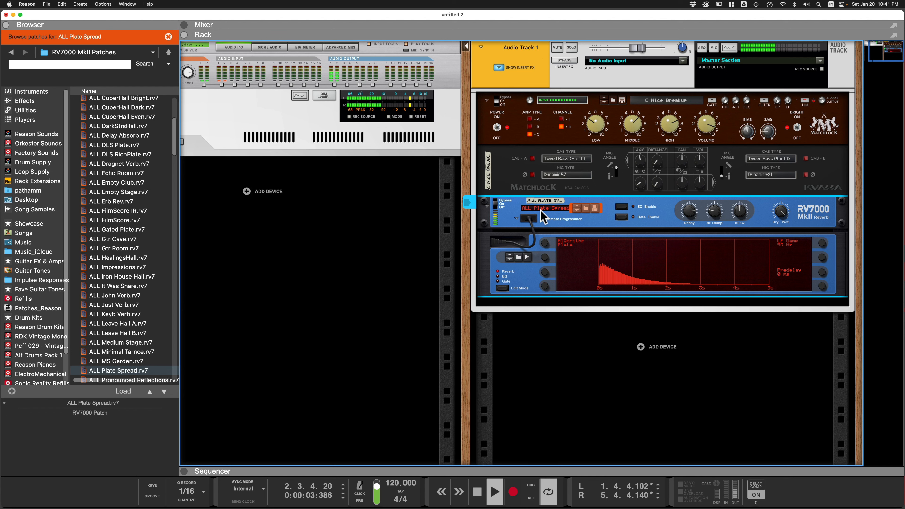
key(space)
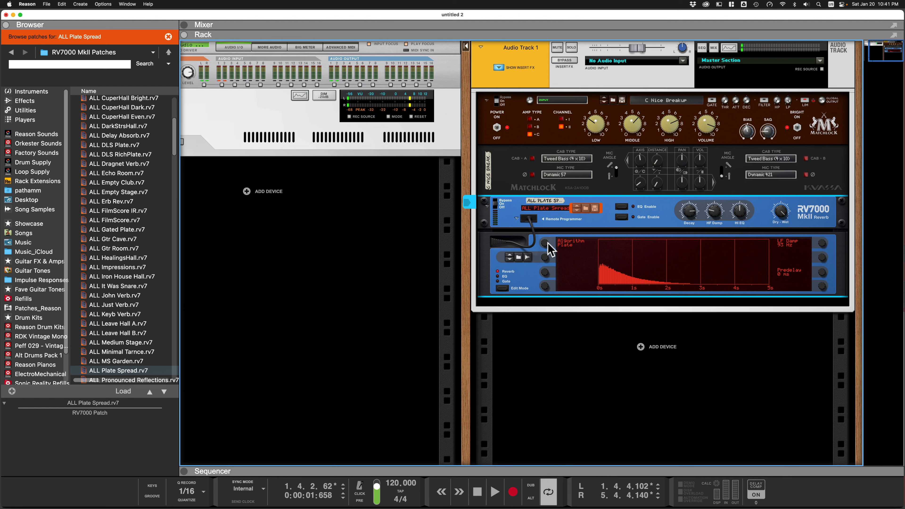
Switch the reverb algorithm to Convolution and load the Marshall1960a-T75-FredmanSM57 impulse response as its sample.
drag(547, 242, 546, 222)
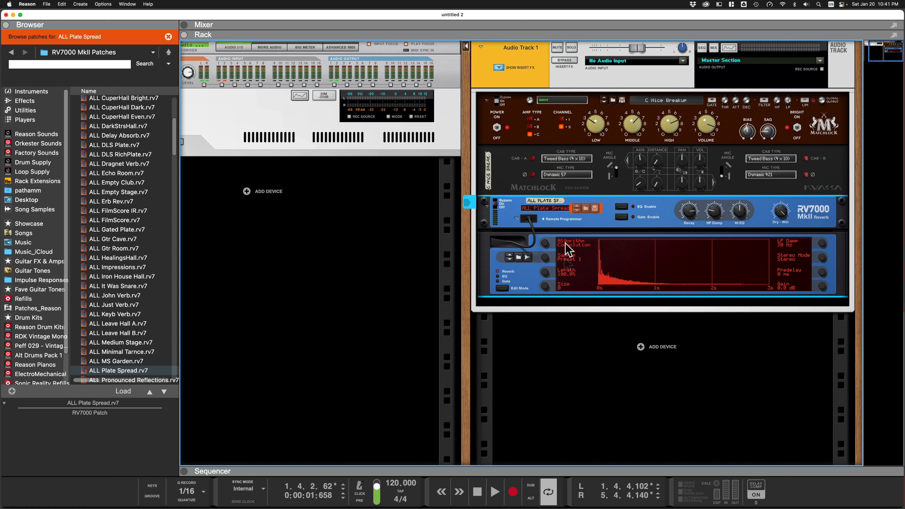
click(565, 257)
click(611, 257)
click(519, 257)
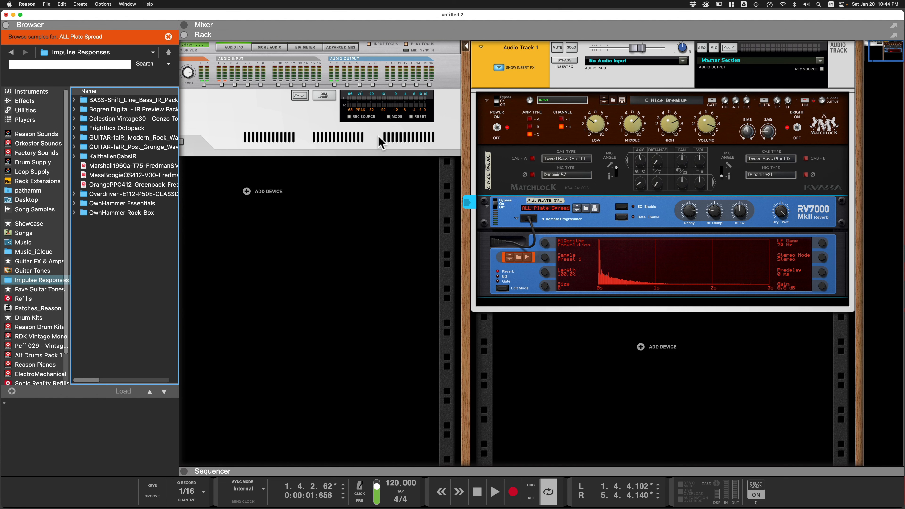
click(108, 167)
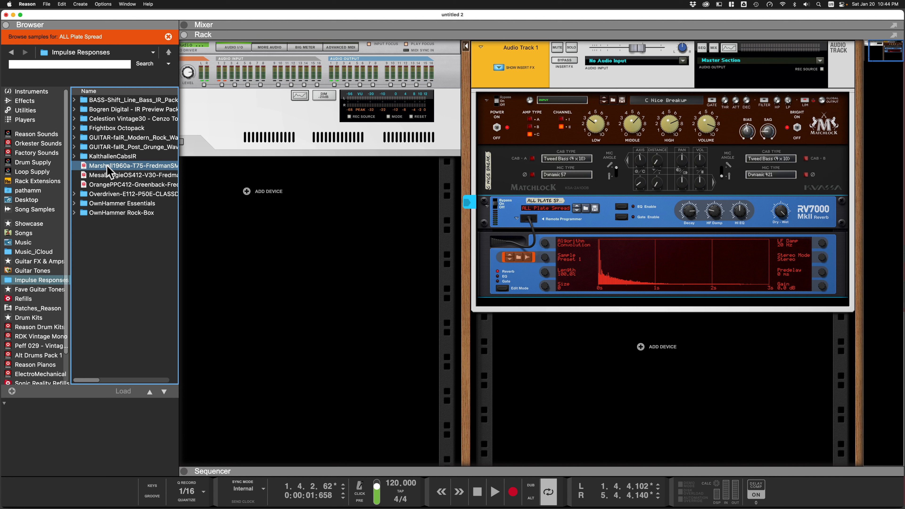
drag(108, 171, 620, 274)
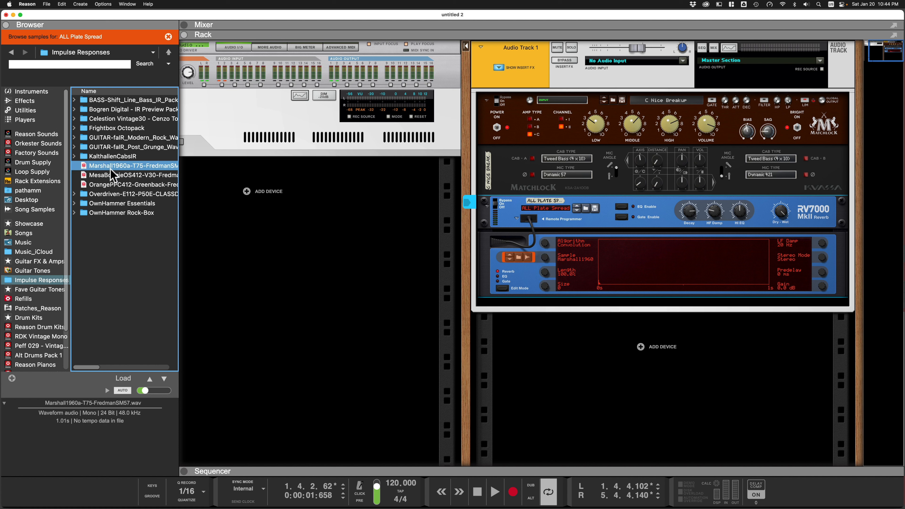
Turn on auto-preview and audition the MesaBoogie and Marshall impulse response files.
click(139, 175)
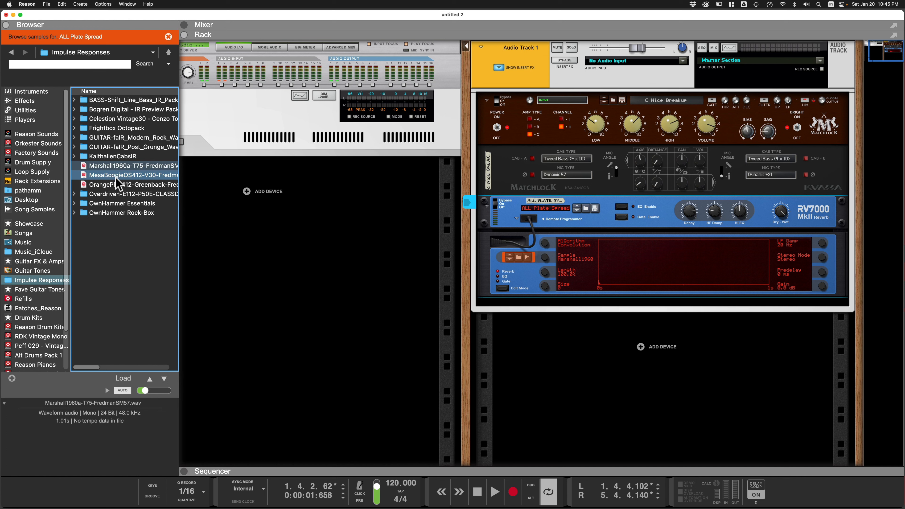
drag(142, 390, 161, 392)
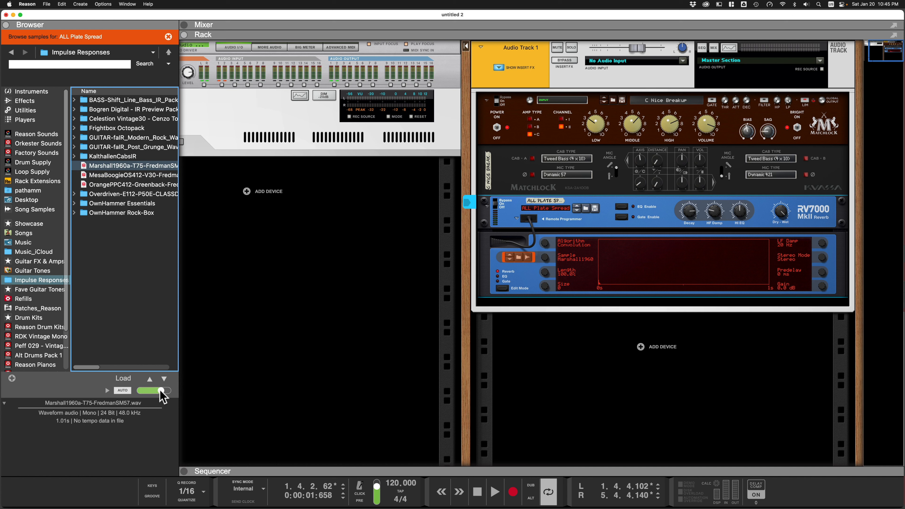
click(118, 175)
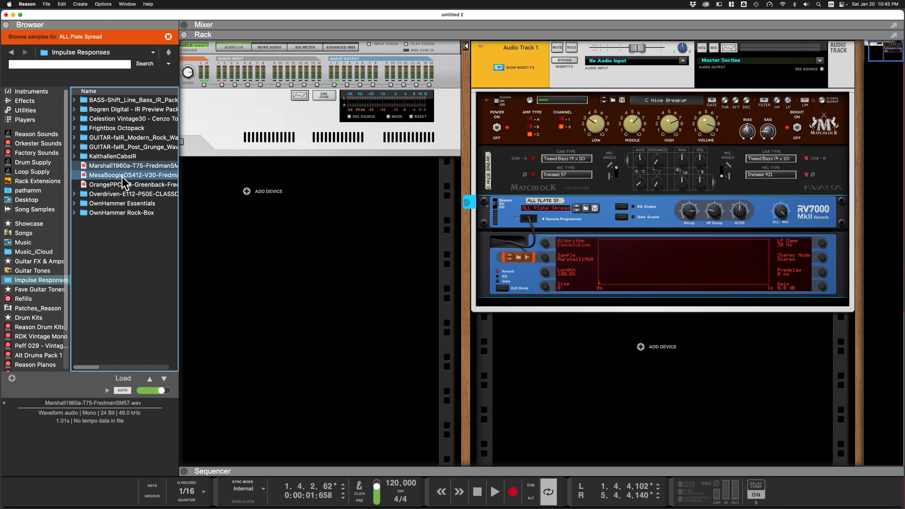
click(122, 176)
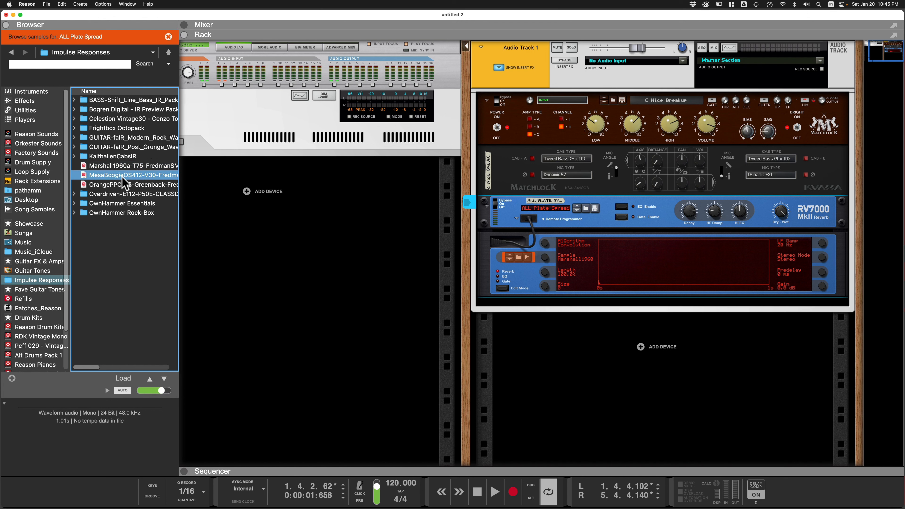
click(123, 167)
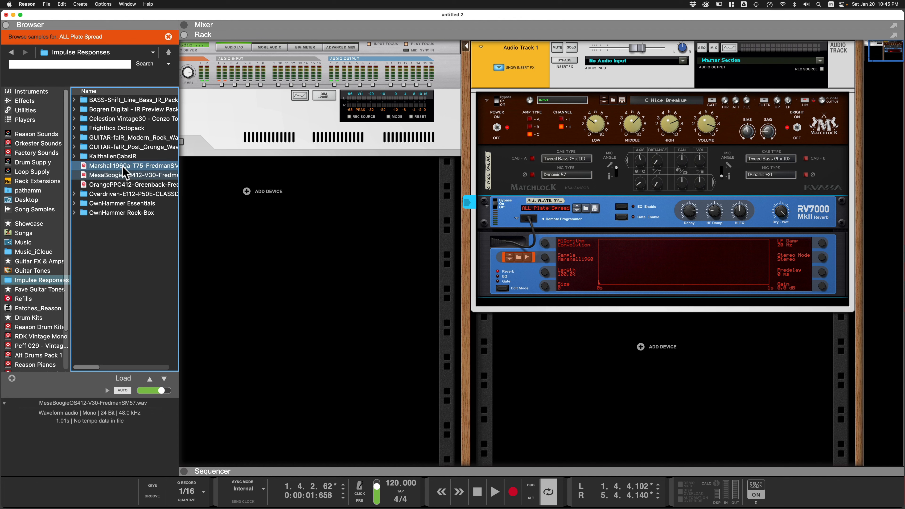
click(122, 167)
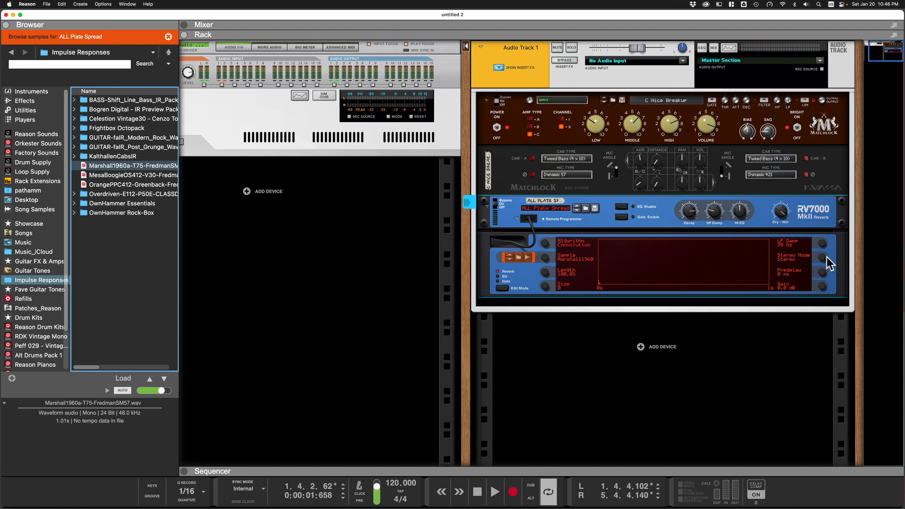
Set the convolution reverb's stereo mode to Mono and raise its gain.
click(820, 259)
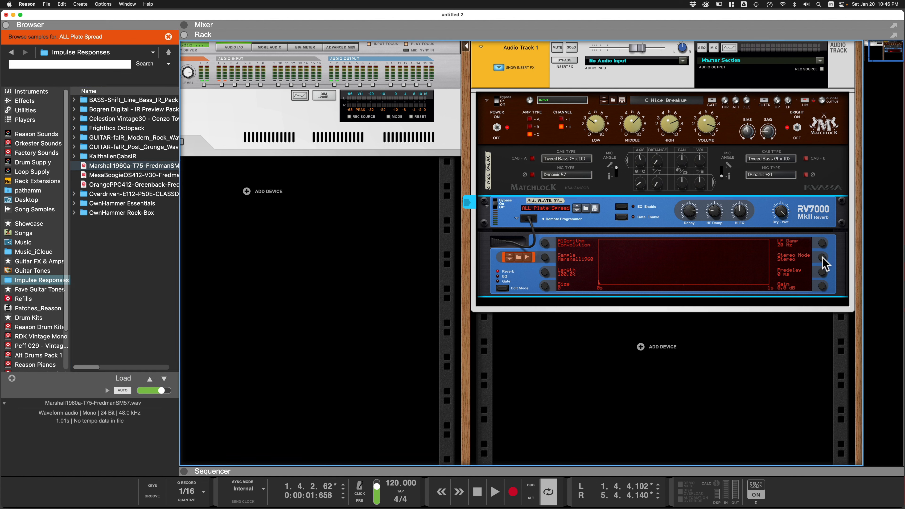
drag(823, 255, 824, 242)
drag(817, 291, 822, 279)
drag(822, 285, 821, 286)
Play the track while previewing other impulse response files and toggling the reverb's bypass.
key(space)
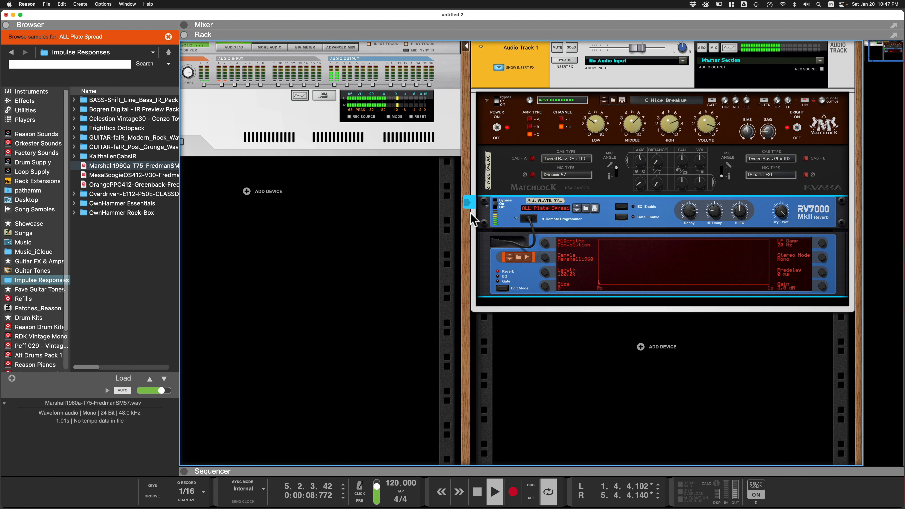
click(140, 185)
click(163, 176)
click(543, 163)
click(497, 209)
key(space)
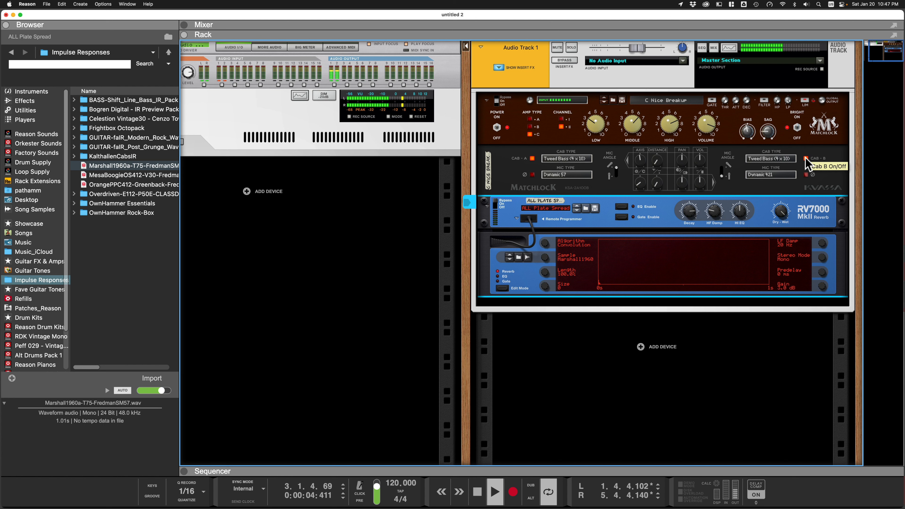
Toggle cabinet B and the reverb's bypass during playback to compare the sound.
key(space)
click(807, 164)
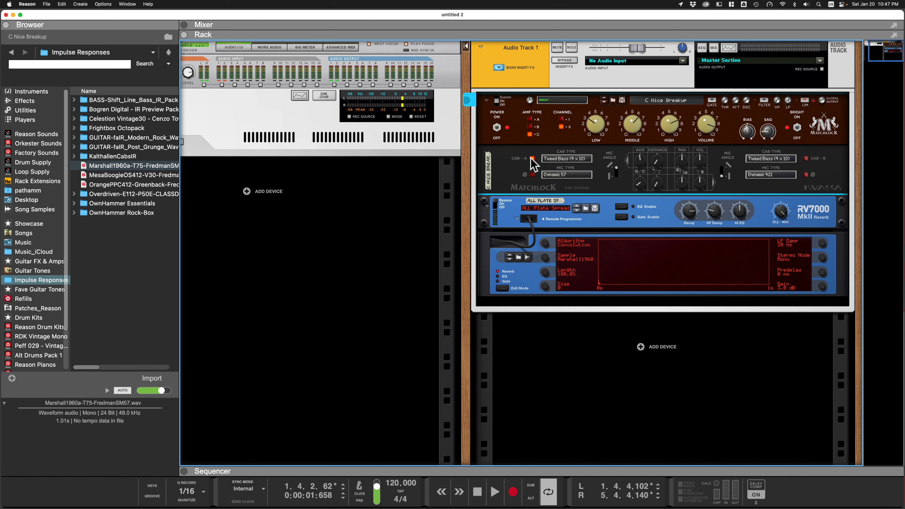
click(495, 205)
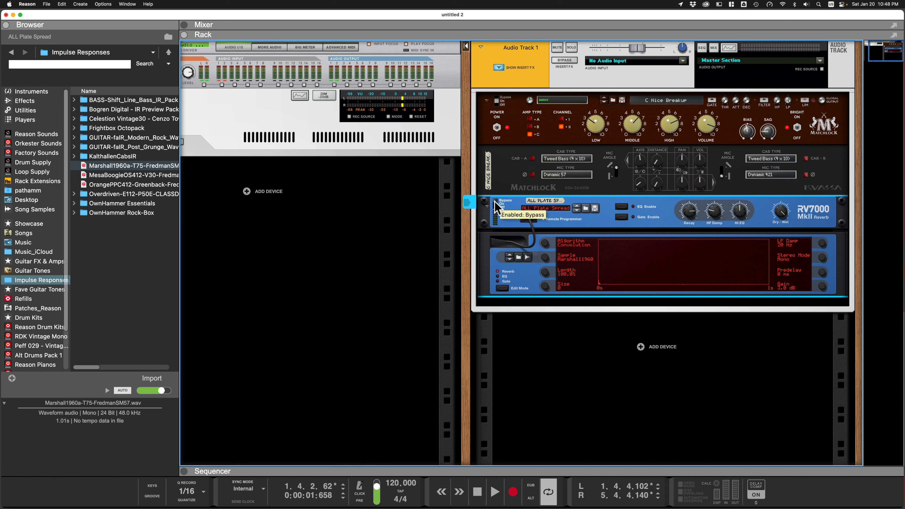
click(495, 206)
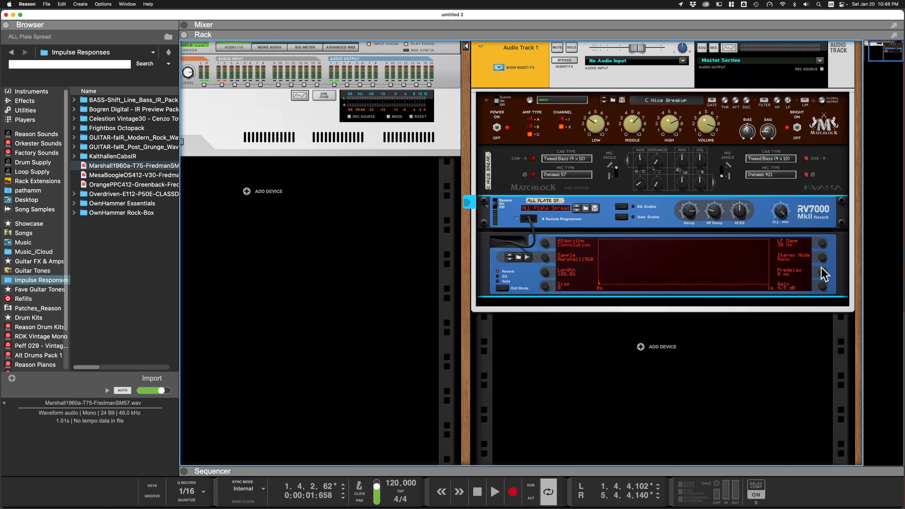
key(space)
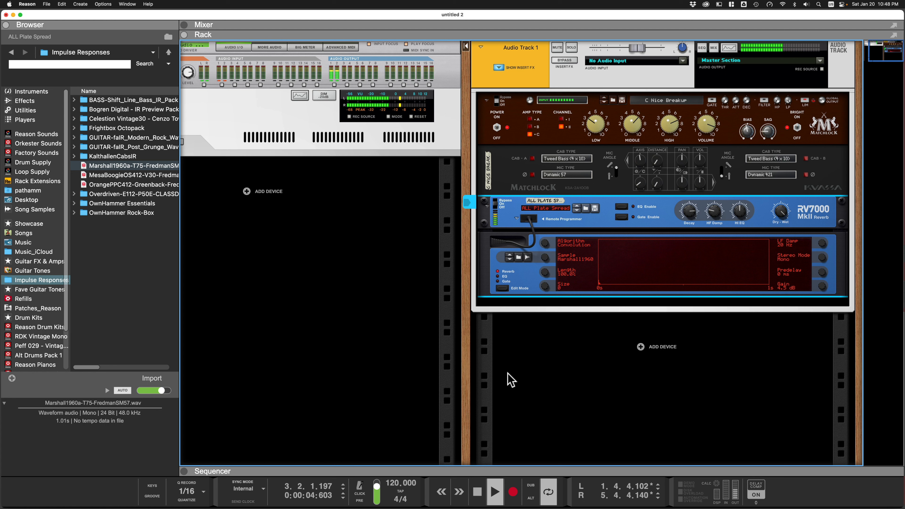
key(space)
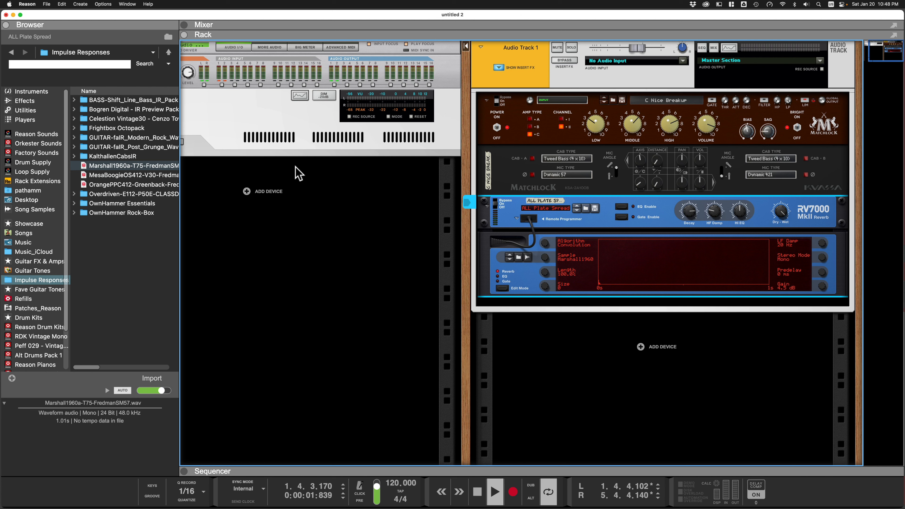
Load the MesaBoogieOS412 and then the OrangePPC412 impulse responses into the convolution reverb during playback.
drag(114, 175, 639, 272)
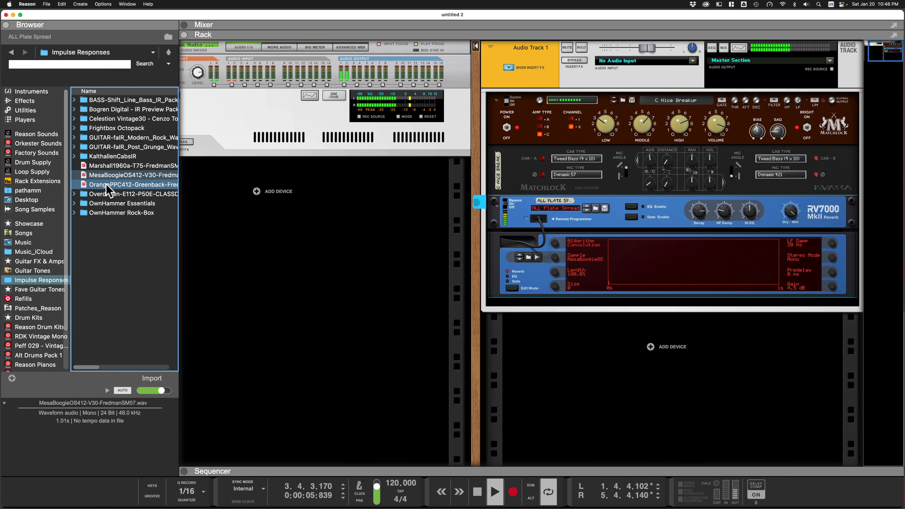
drag(107, 189, 623, 255)
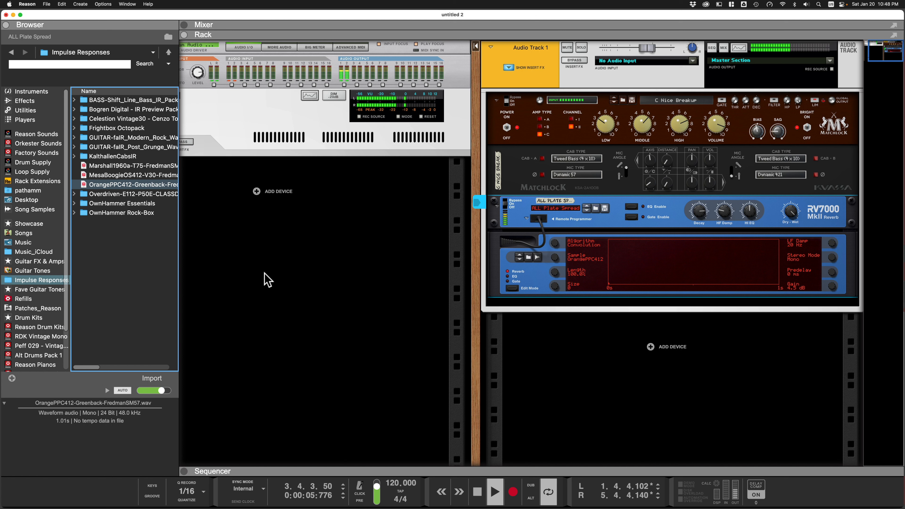
Stop playback and open the OwnHammer Essentials, 44100 Hz, Classic Rock impulse response folder.
key(space)
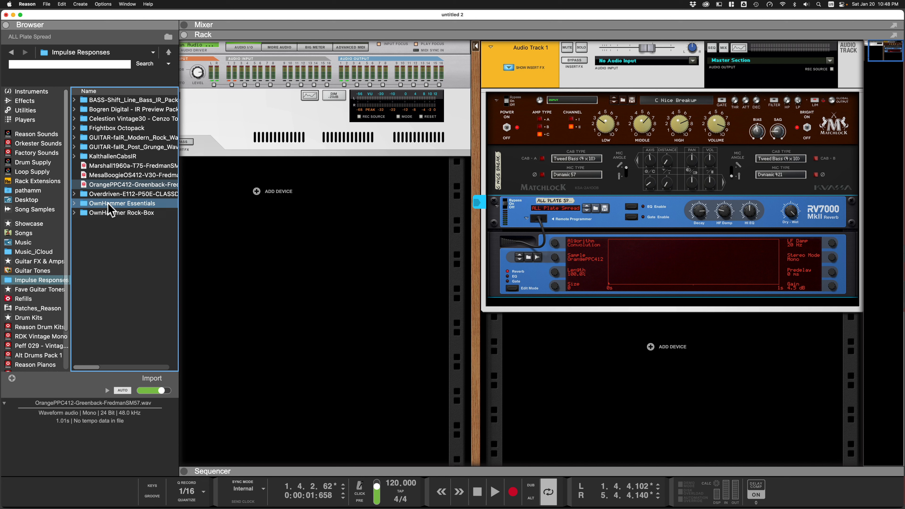
double_click(109, 204)
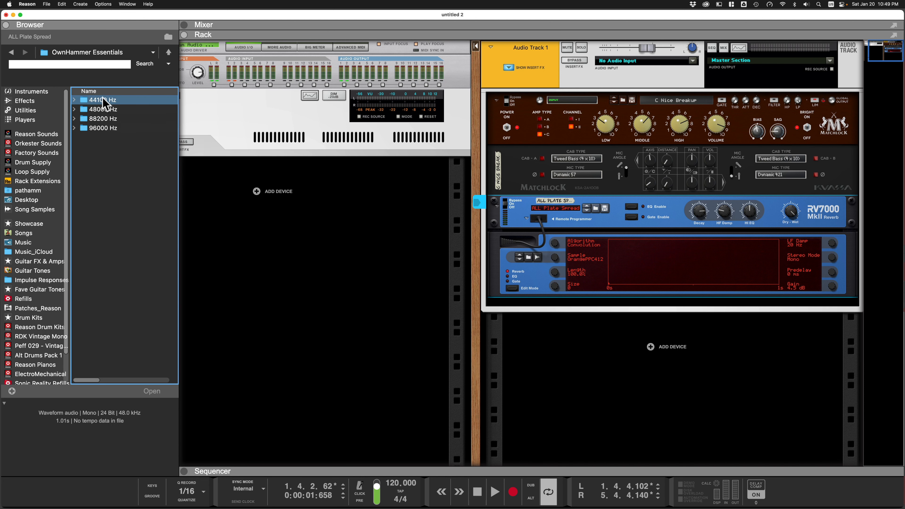
double_click(94, 102)
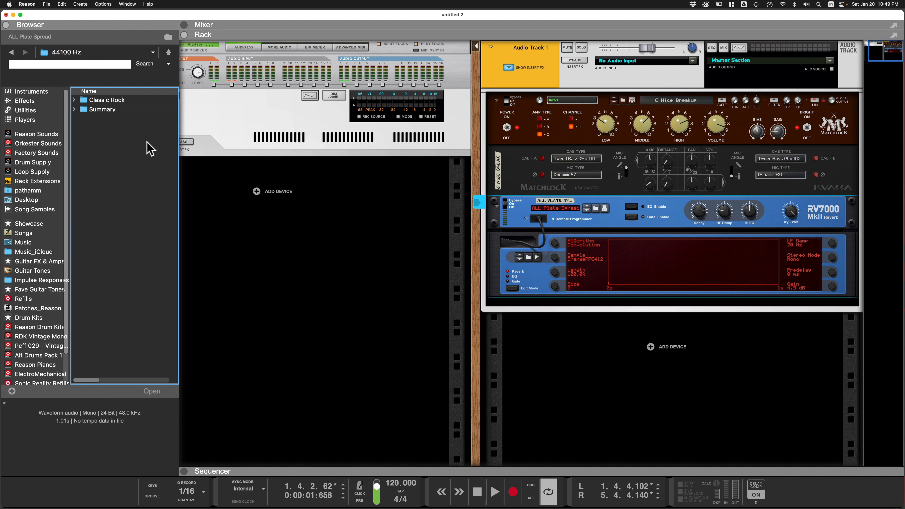
double_click(100, 102)
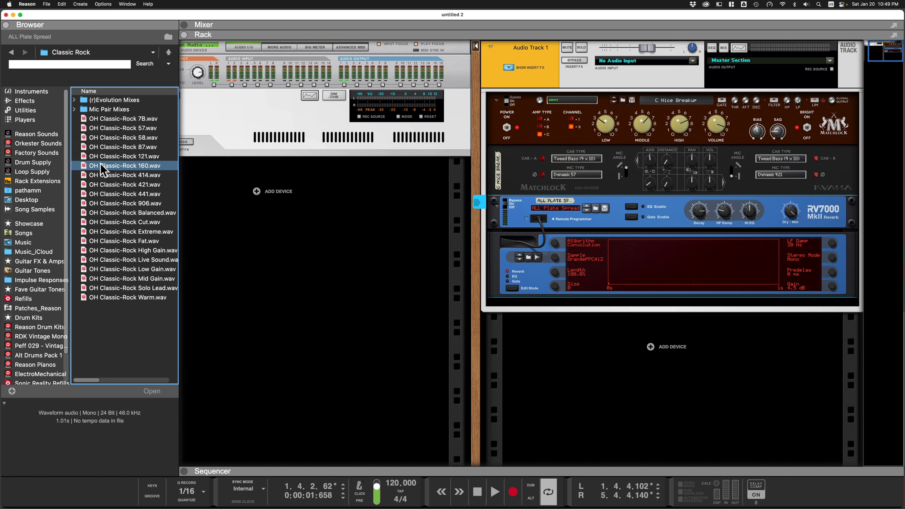
Play the track while loading OH Classic-Rock 160, Balanced and High Gain impulse responses into the reverb.
drag(114, 187, 690, 261)
key(space)
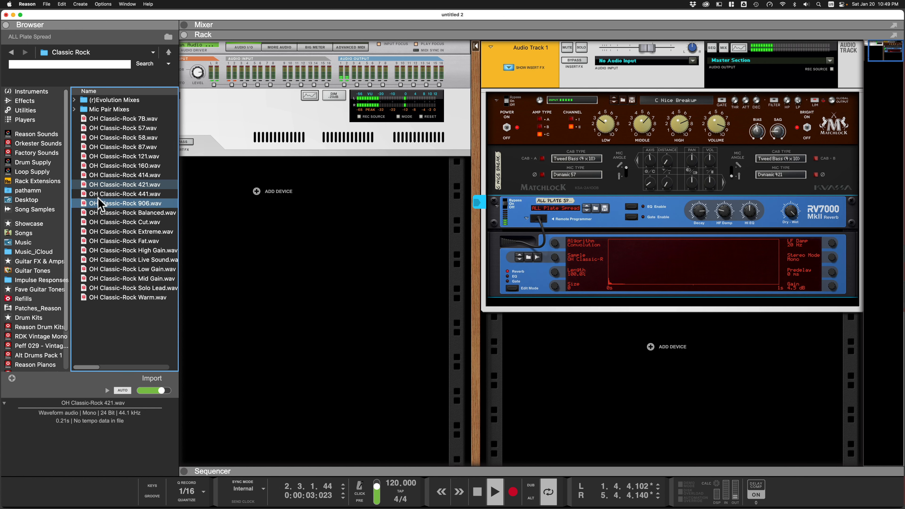
drag(108, 218, 687, 271)
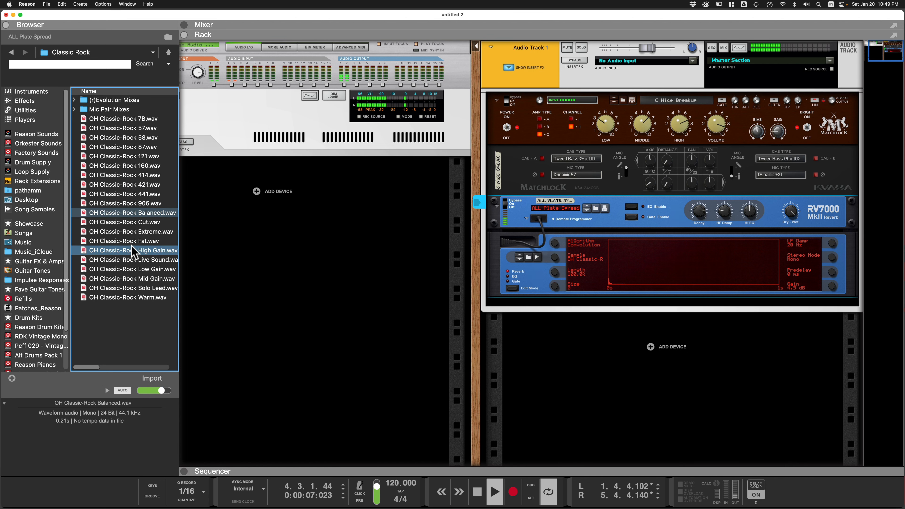
drag(132, 251, 675, 264)
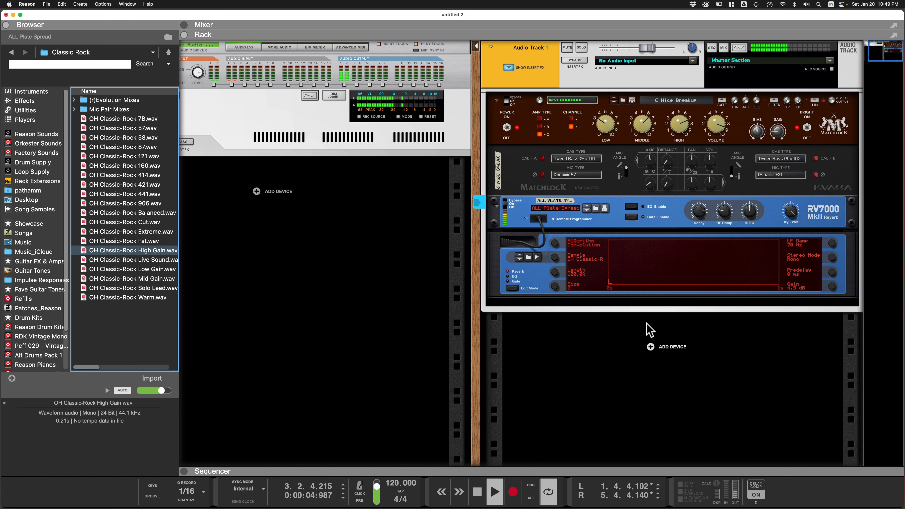
Stop playback, pick OH Classic-Rock 7B from the reverb's sample list, and restart playback.
key(space)
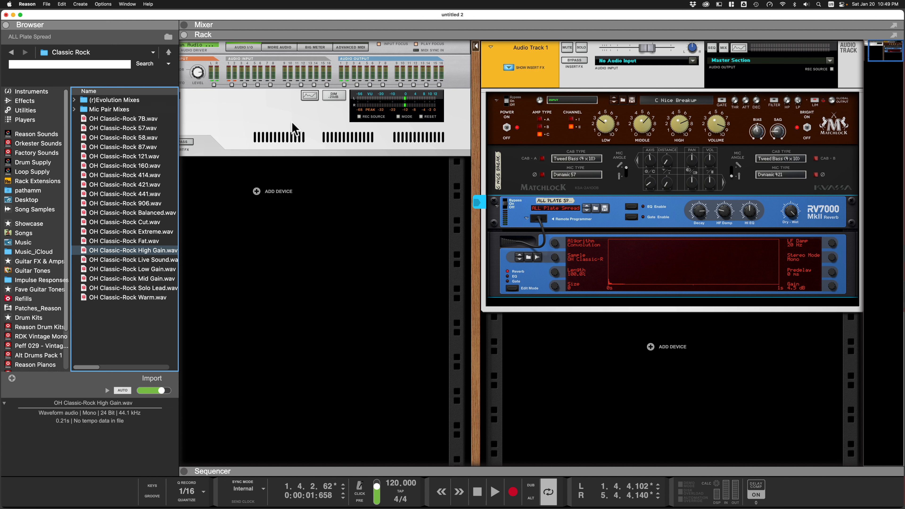
click(579, 264)
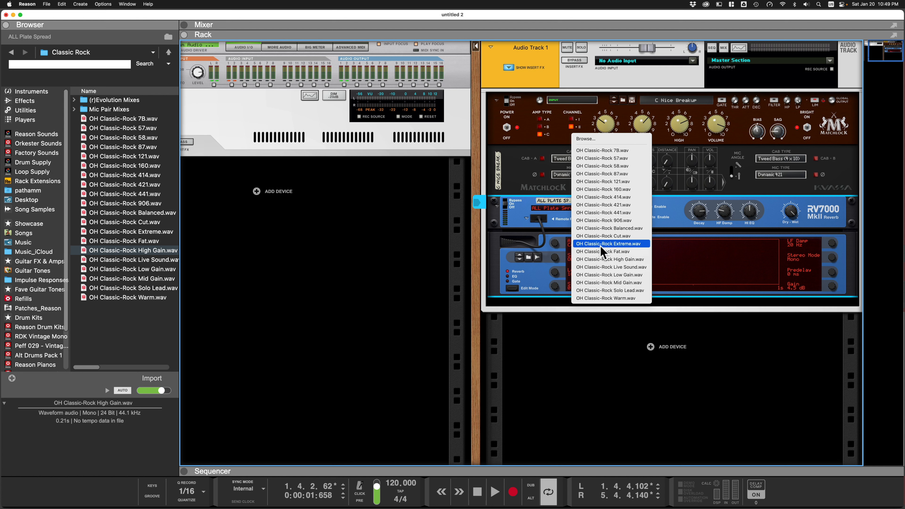
click(602, 151)
key(space)
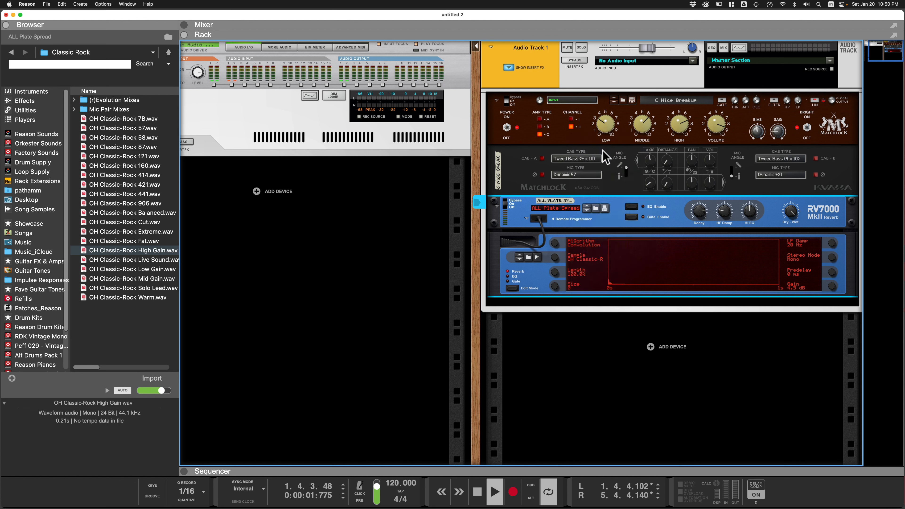
Switch the reverb's sample to OH Classic-Rock 87 and keep trying other Classic-Rock samples from its list.
click(580, 262)
click(581, 263)
click(582, 260)
click(573, 256)
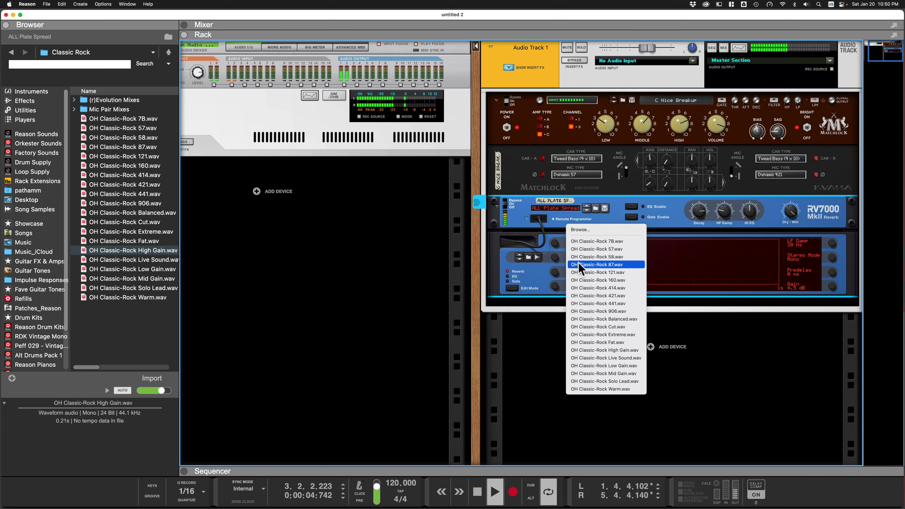
click(578, 262)
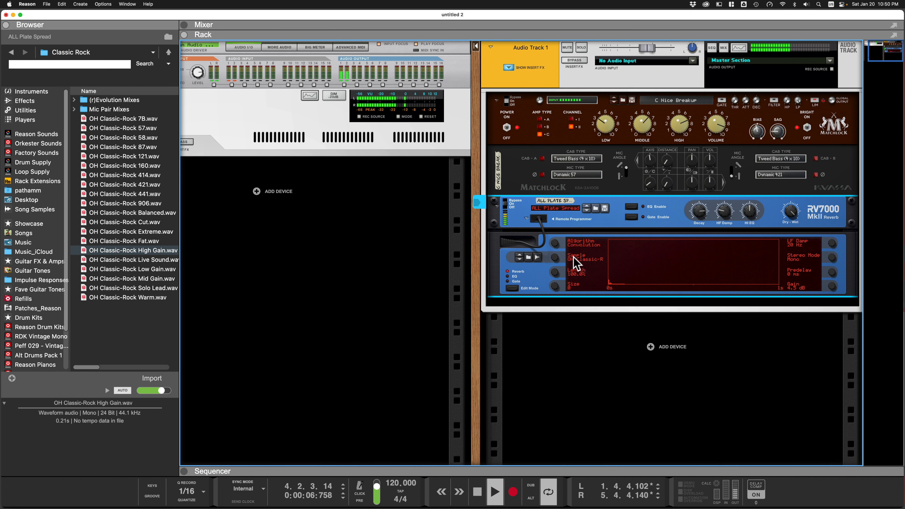
click(573, 261)
click(587, 273)
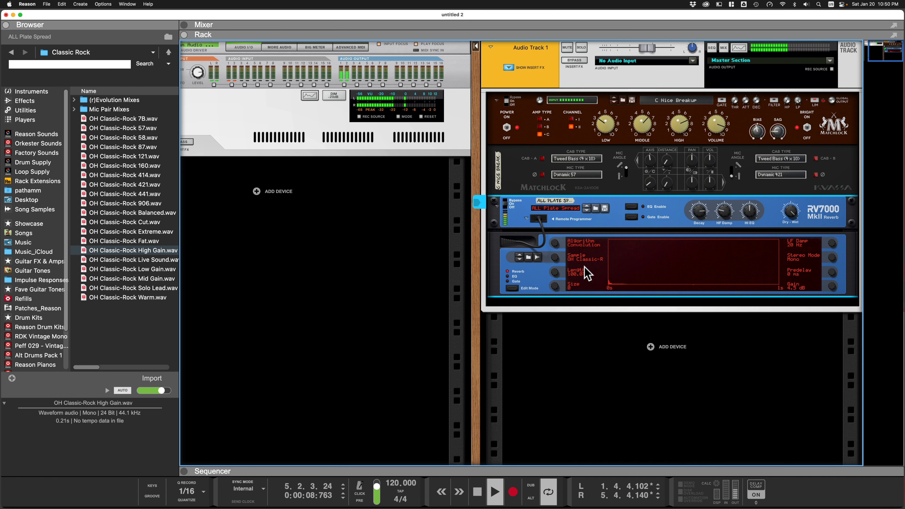